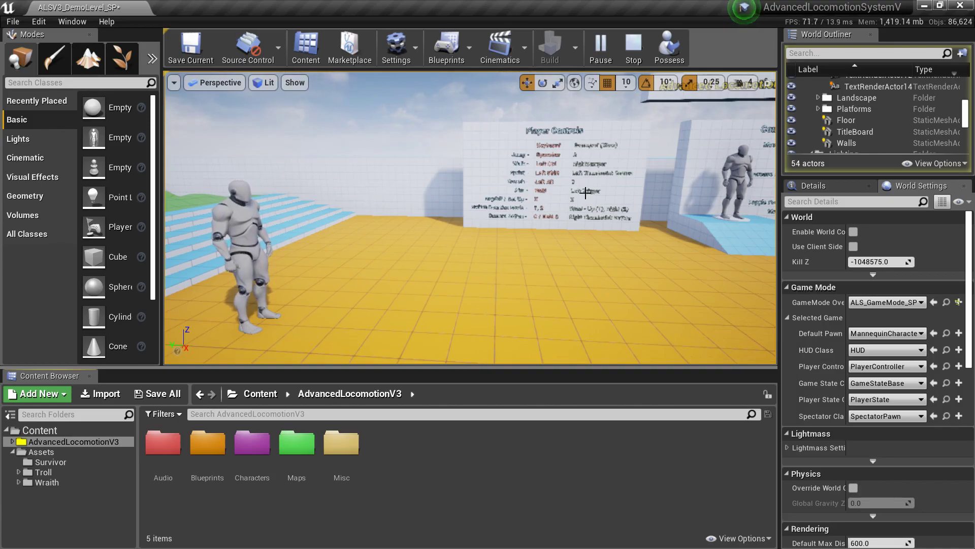
- Stop the ALS demo level's simulation from the level editor toolbar
click(633, 49)
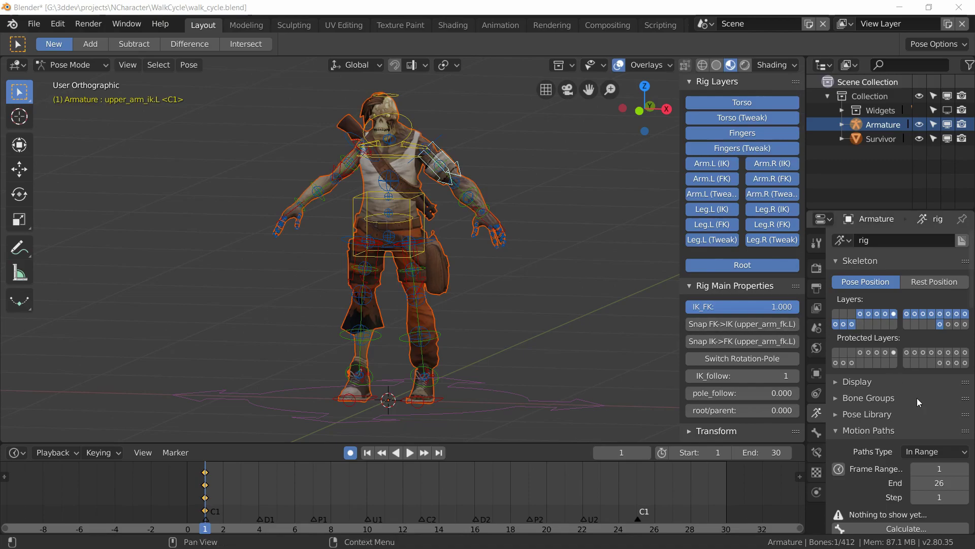
scroll(858, 435, down, 12)
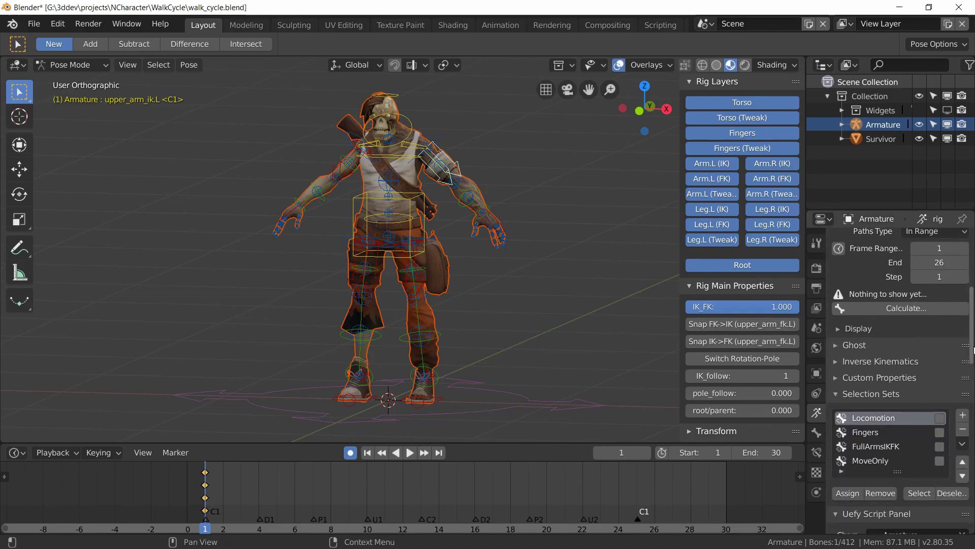
scroll(838, 414, down, 3)
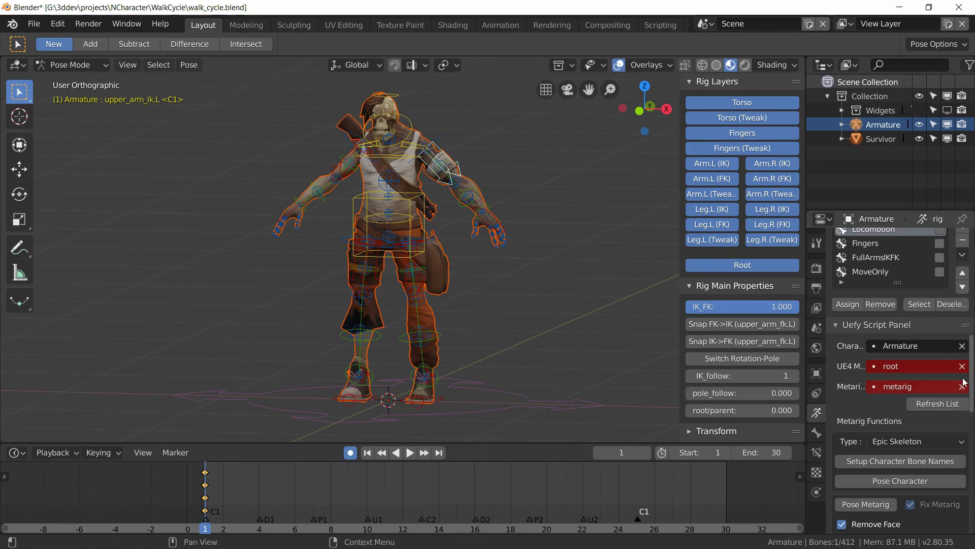
scroll(973, 371, down, 15)
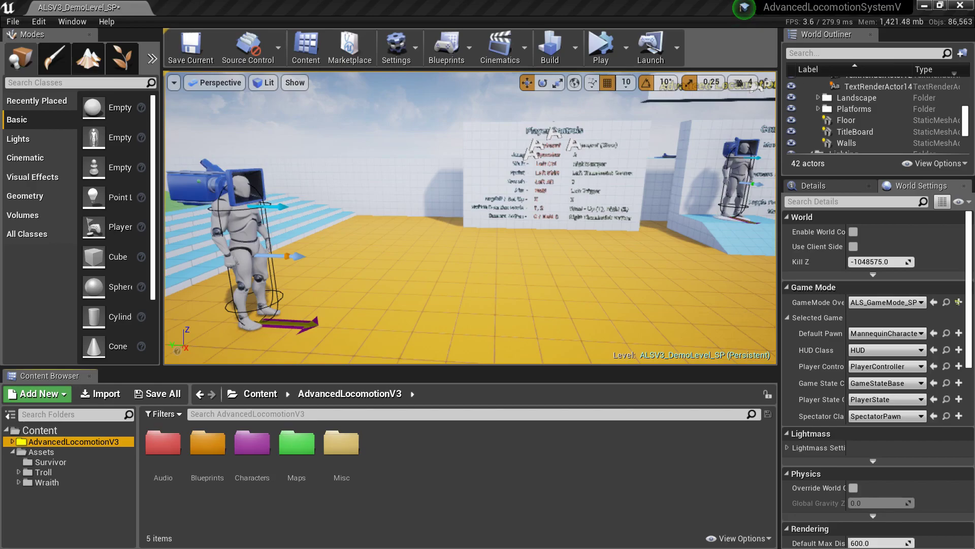
- Import Survivor_ue_rolls.fbx into the Survivor folder with ALS_Mannequin_Skeleton as its skeleton
click(51, 462)
click(103, 394)
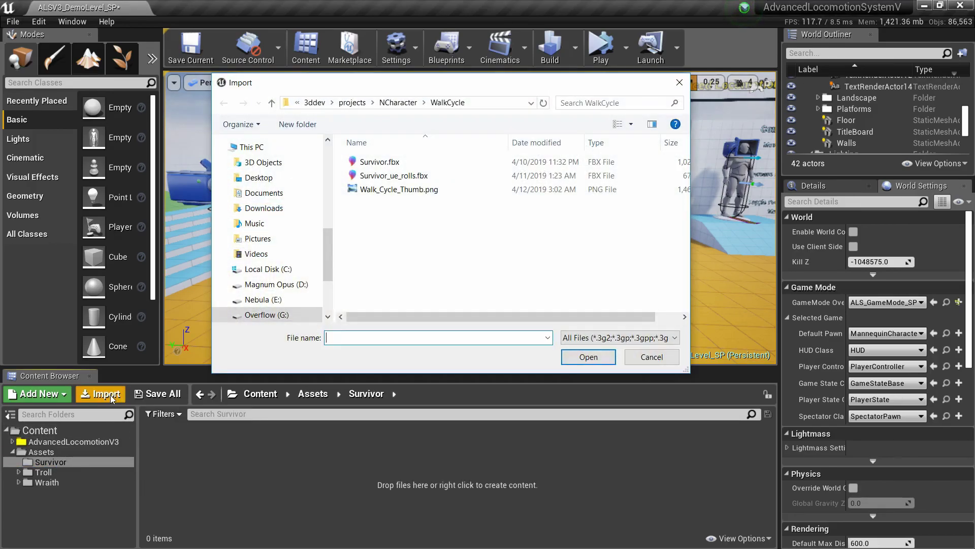
click(383, 178)
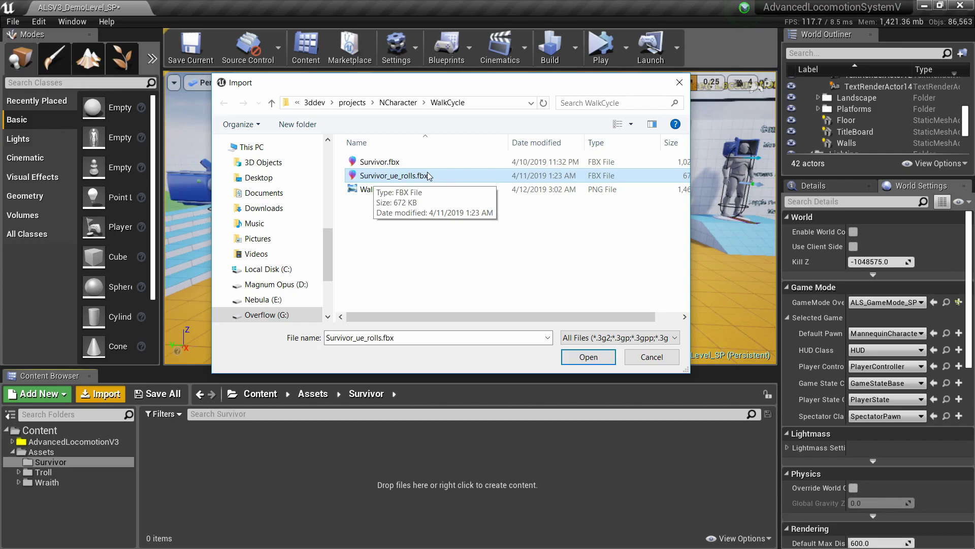
click(585, 357)
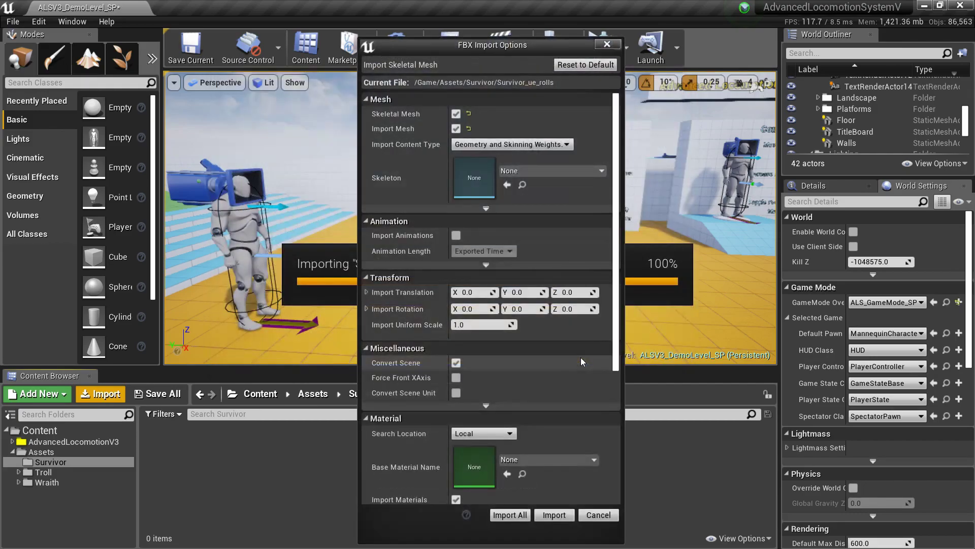
click(553, 174)
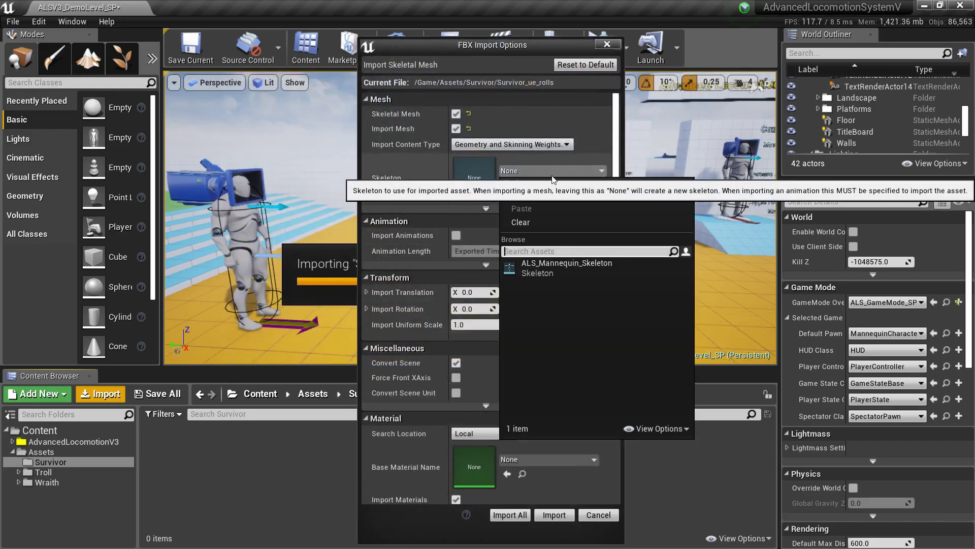
click(552, 273)
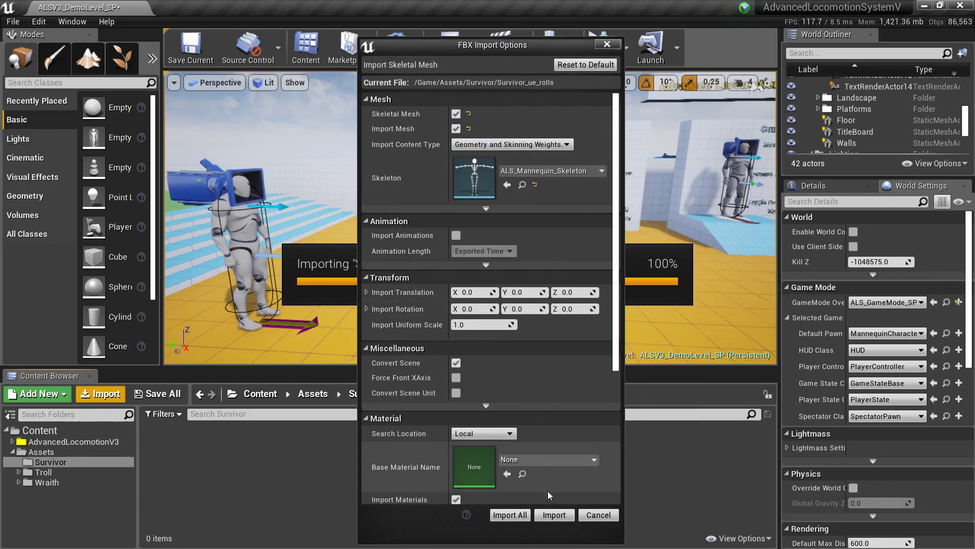
click(553, 515)
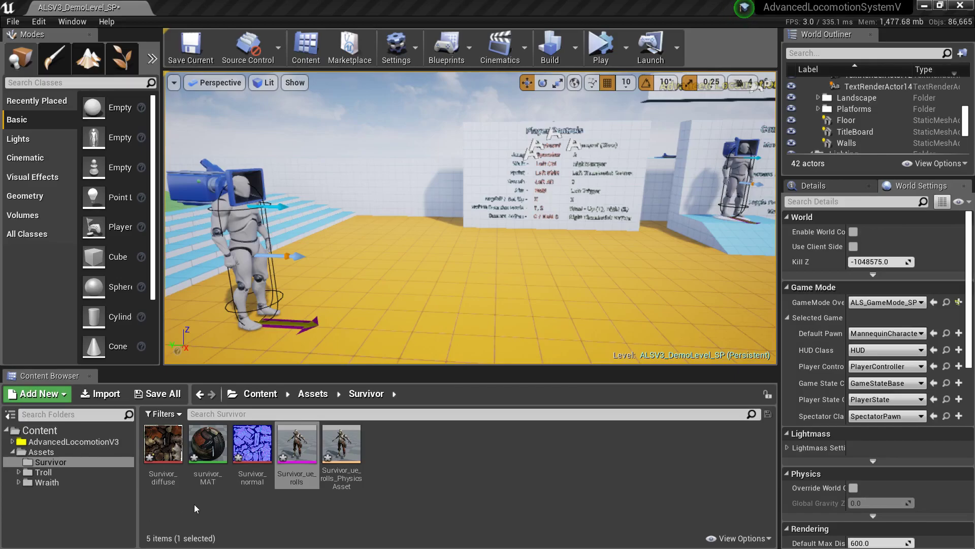
- Save the new assets, then set MannequinCharacter's Skeletal Mesh to Survivor_ue_rolls, compile and save
click(155, 395)
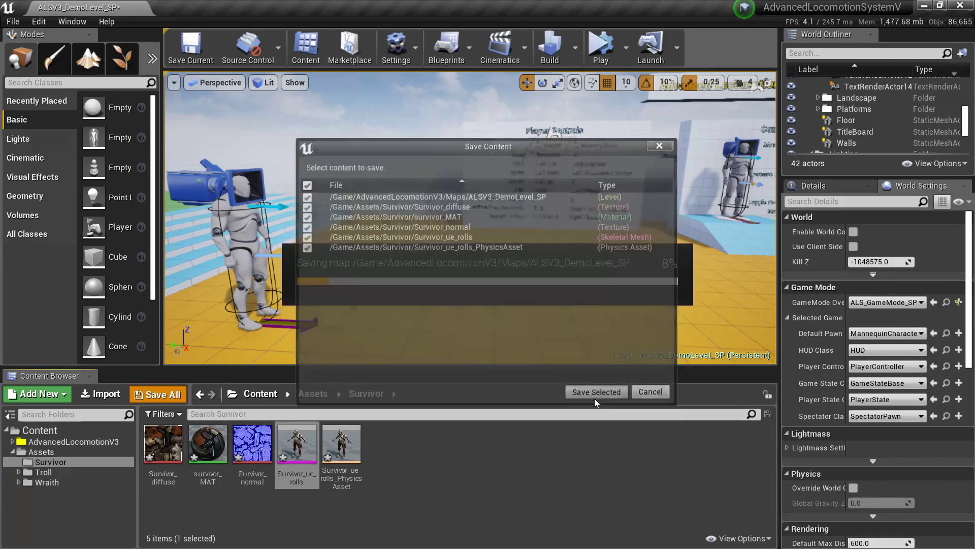
click(594, 397)
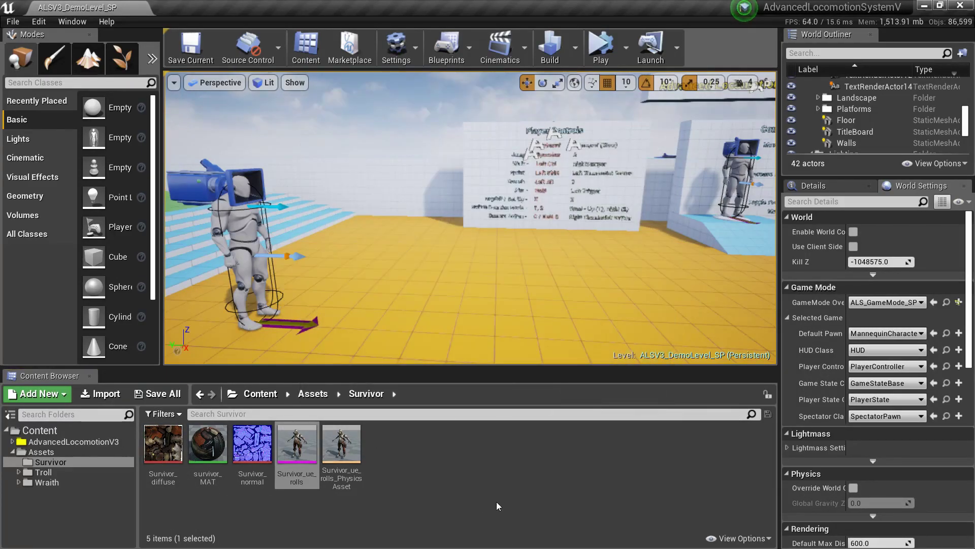
click(84, 443)
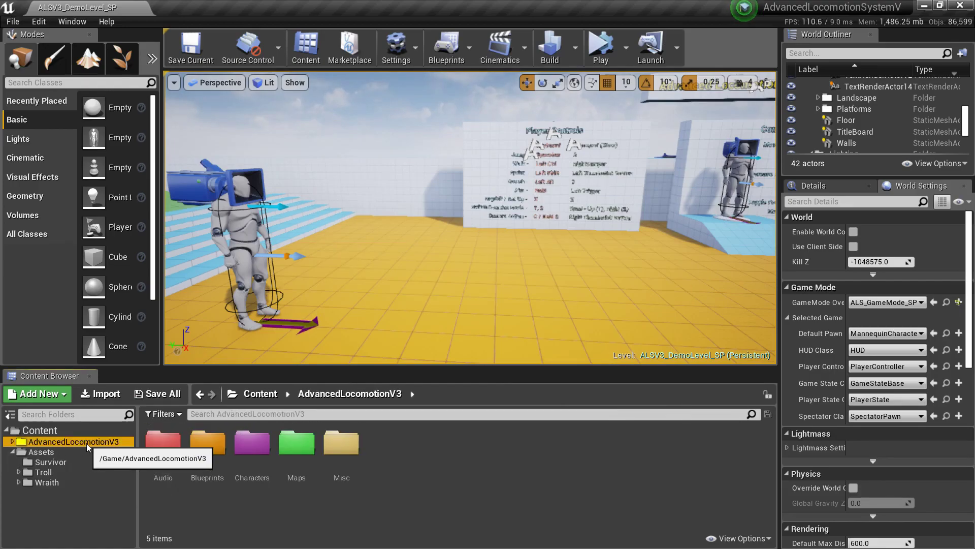
double_click(224, 456)
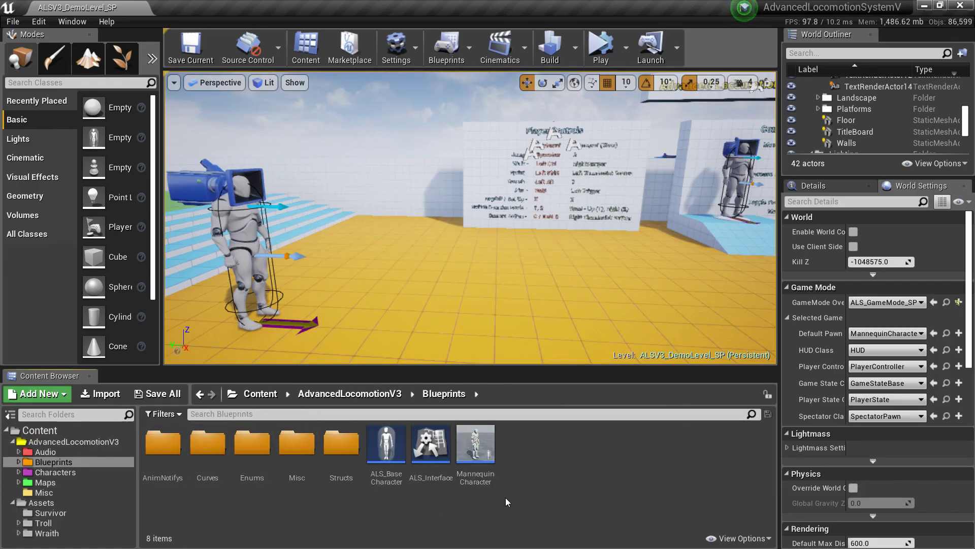
double_click(476, 445)
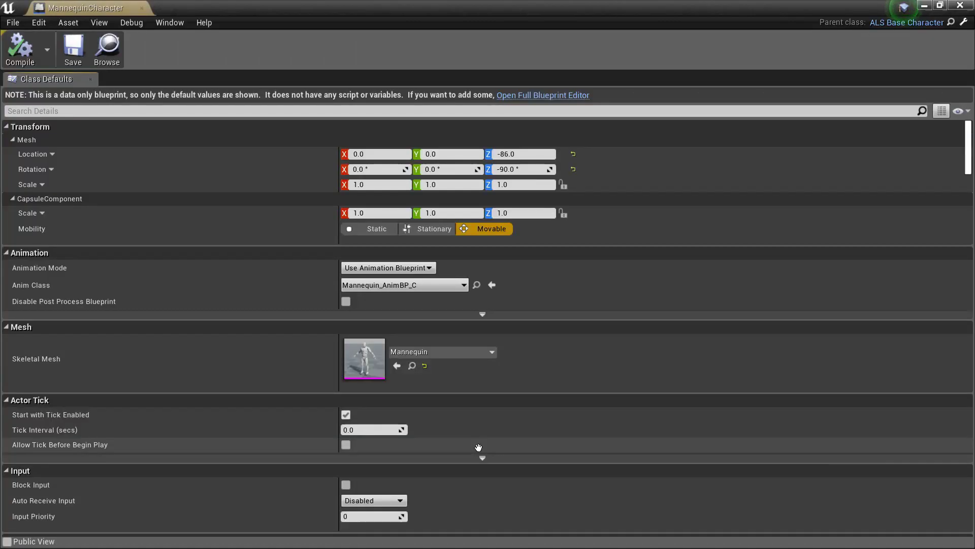
click(439, 352)
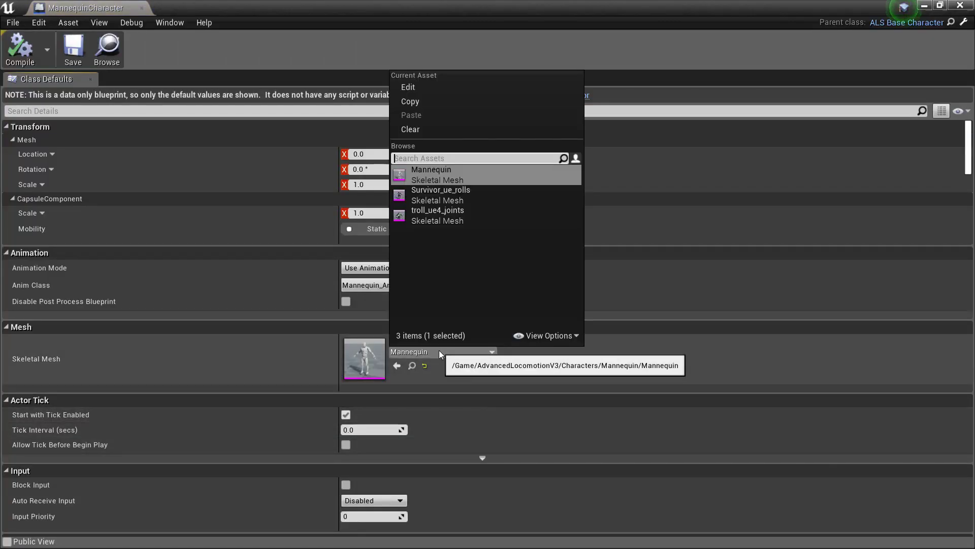
click(454, 191)
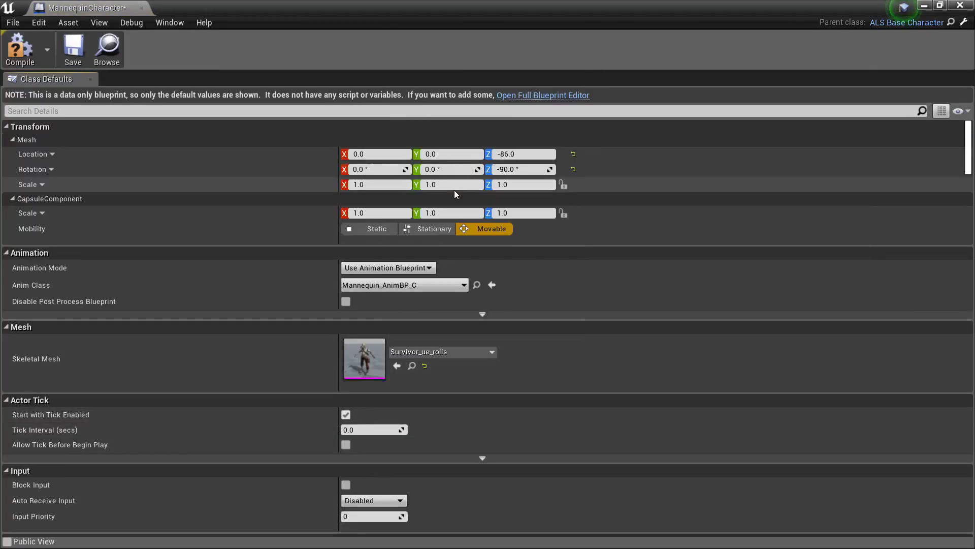
click(16, 57)
click(73, 48)
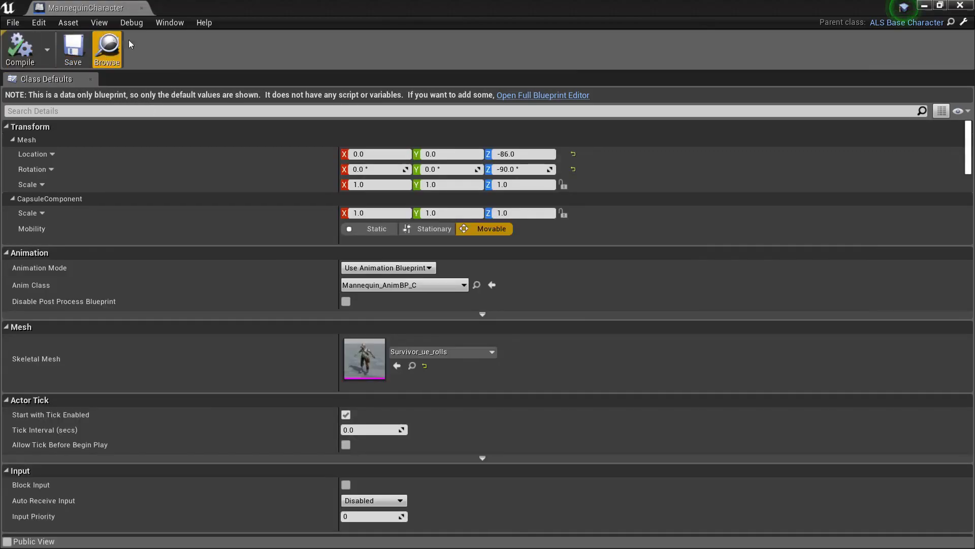
click(141, 9)
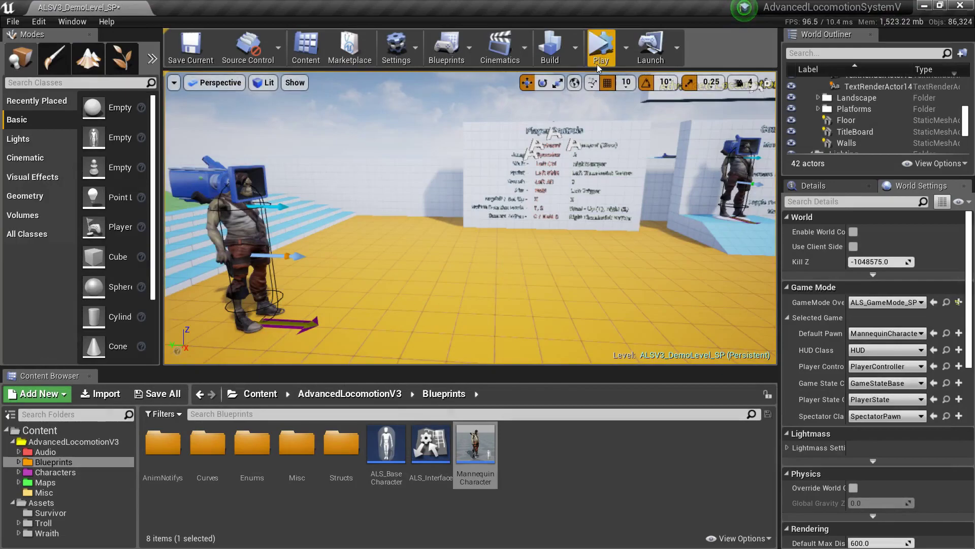
click(601, 48)
mouse_move(445, 274)
right_down()
mouse_move(406, 274)
mouse_move(437, 275)
right_up()
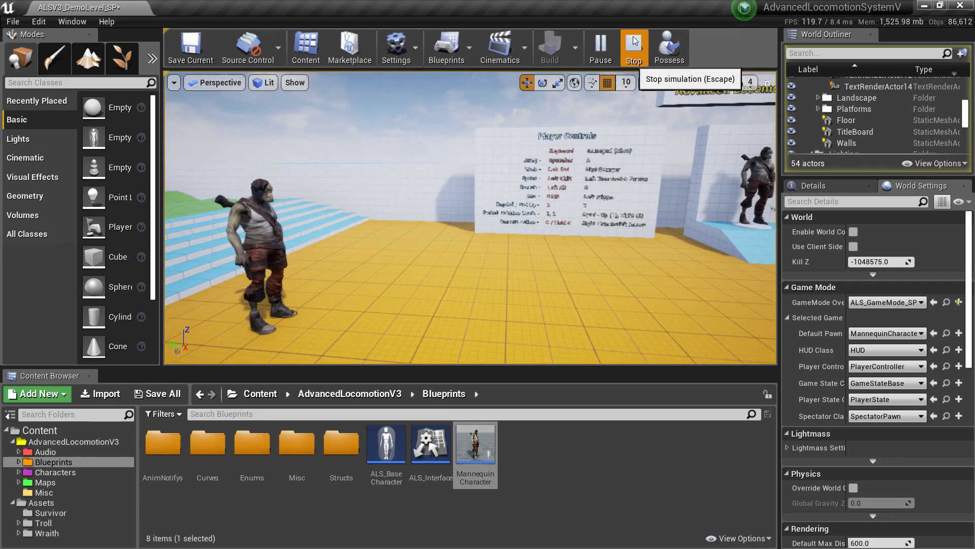
click(634, 46)
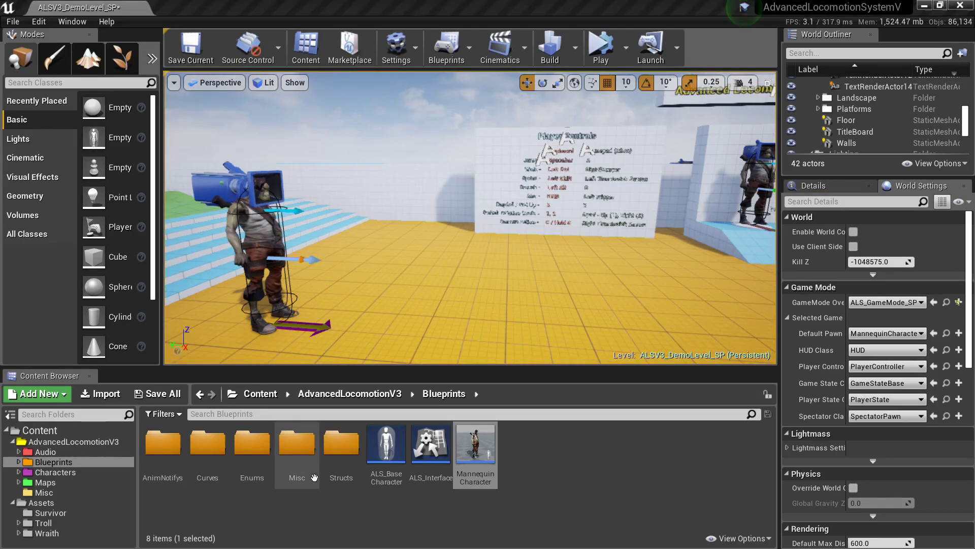
- Open troll_ue4_joints from Assets/Troll to inspect the troll model, then close and deselect it
click(43, 523)
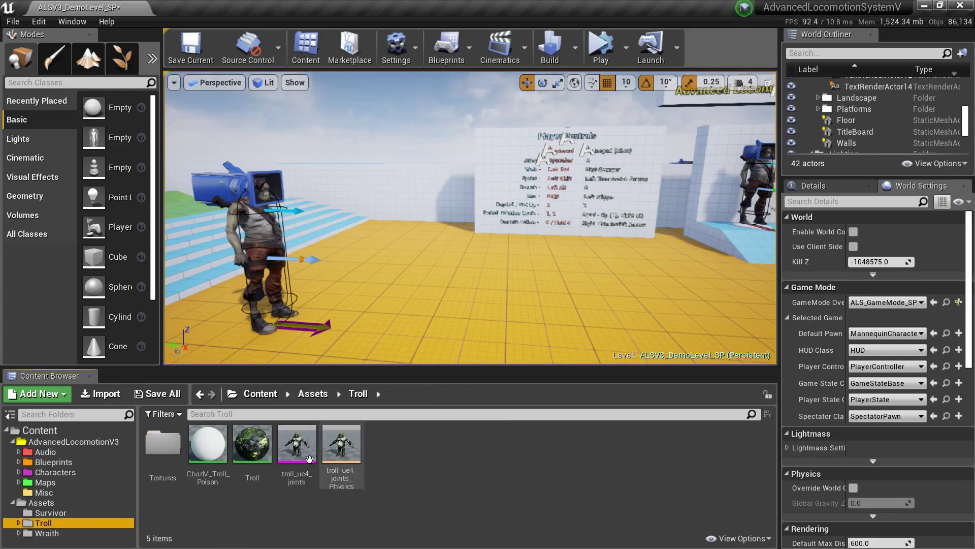
double_click(291, 445)
scroll(485, 338, up, 2)
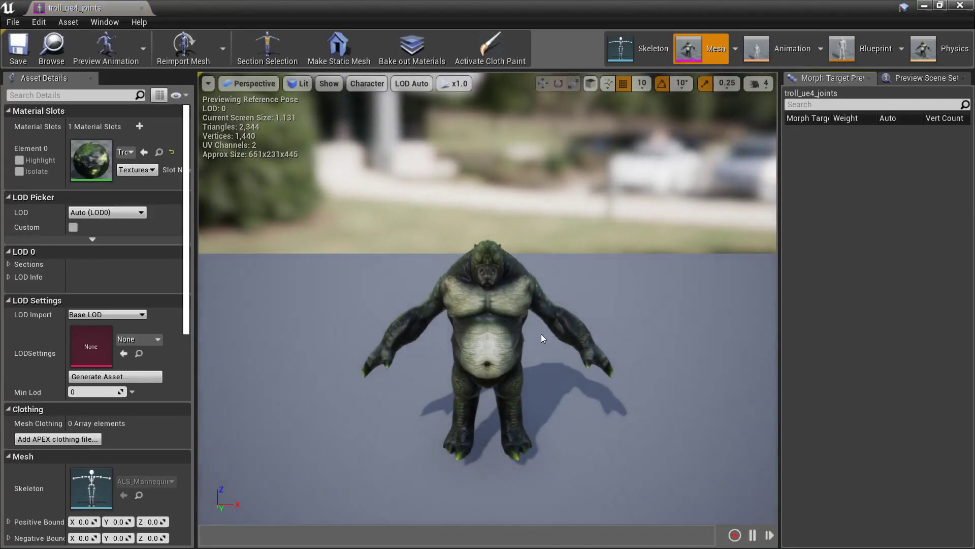
drag(486, 337, 541, 341)
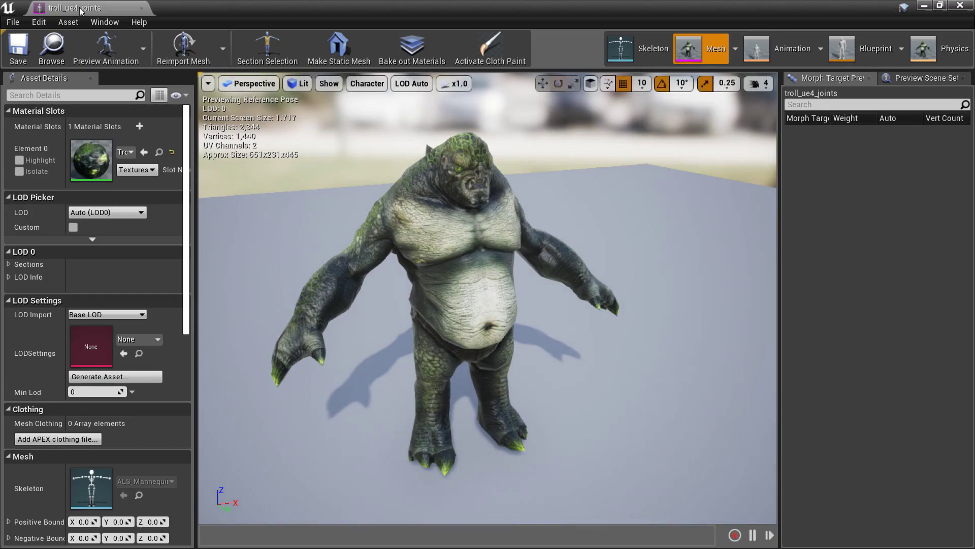
click(142, 7)
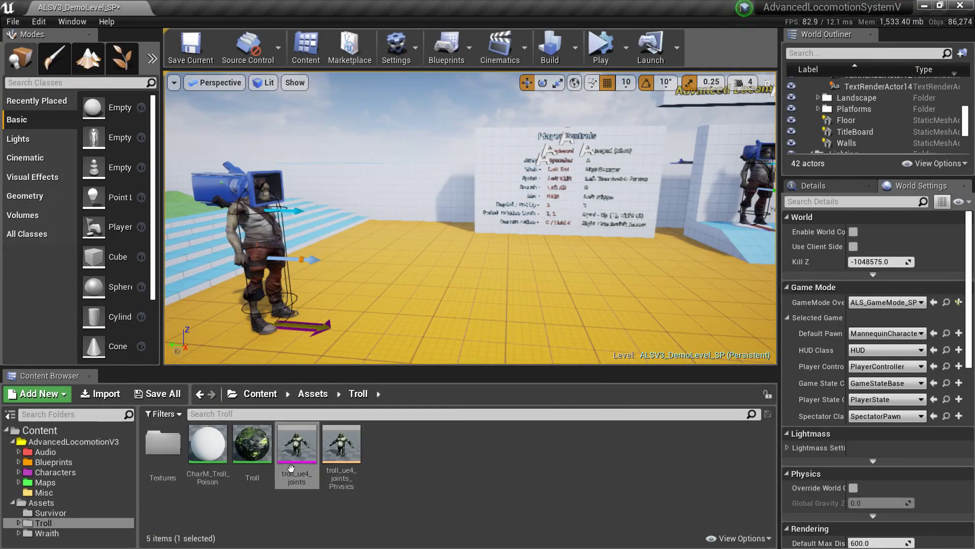
click(450, 471)
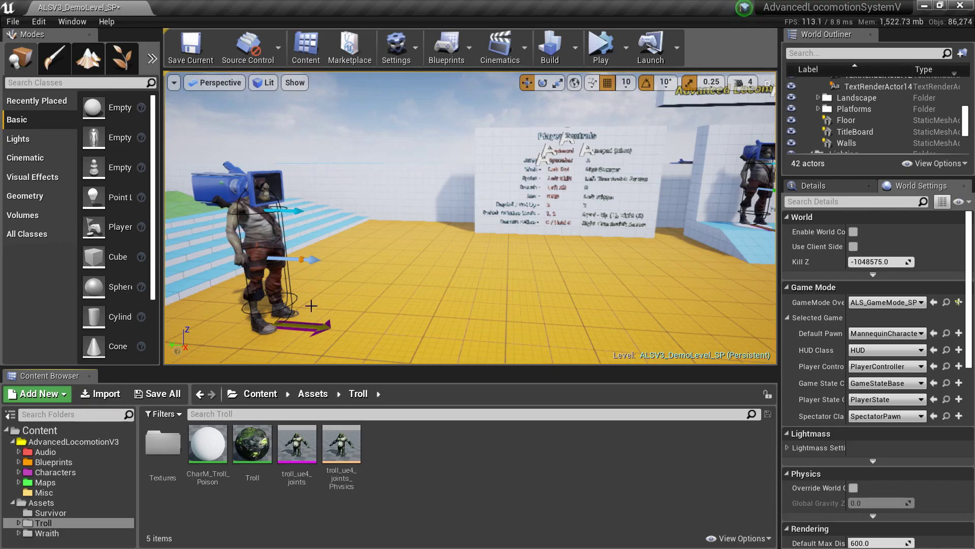
- Switch MannequinCharacter's Skeletal Mesh to troll_ue4_joints, save the blueprint and close it
click(54, 462)
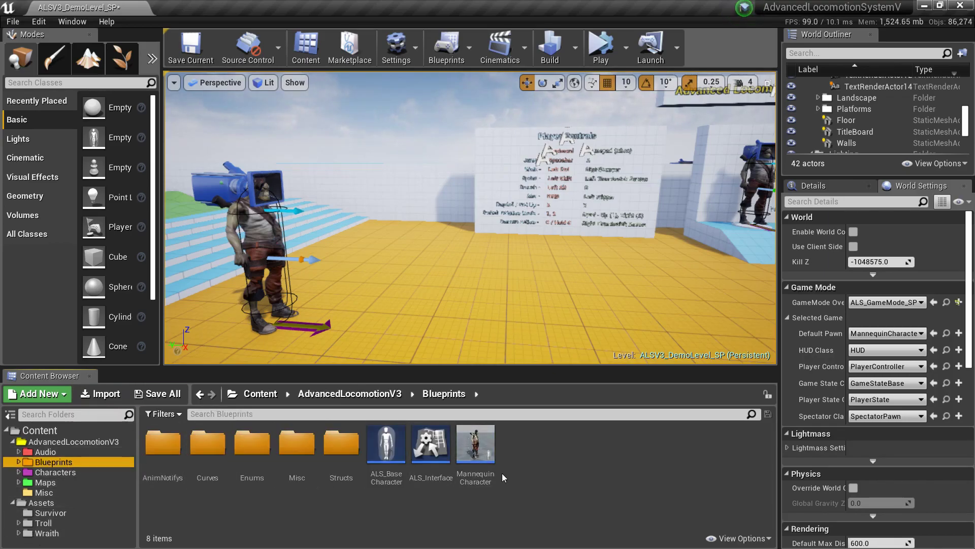
double_click(477, 453)
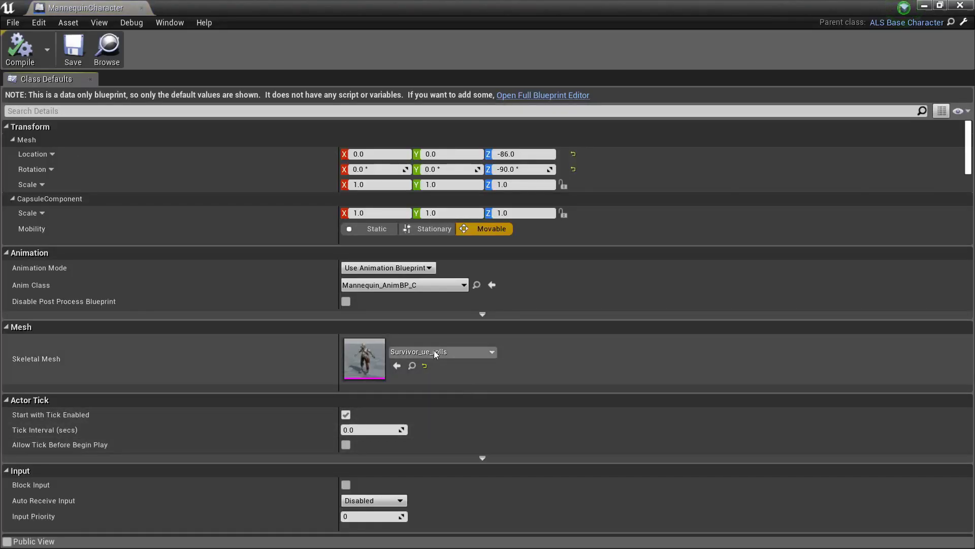
click(434, 350)
click(437, 219)
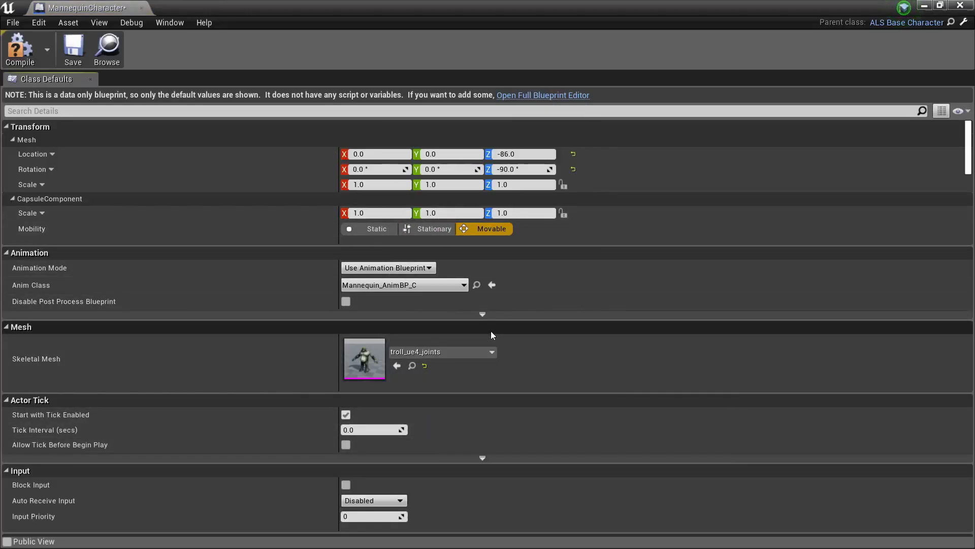
click(65, 62)
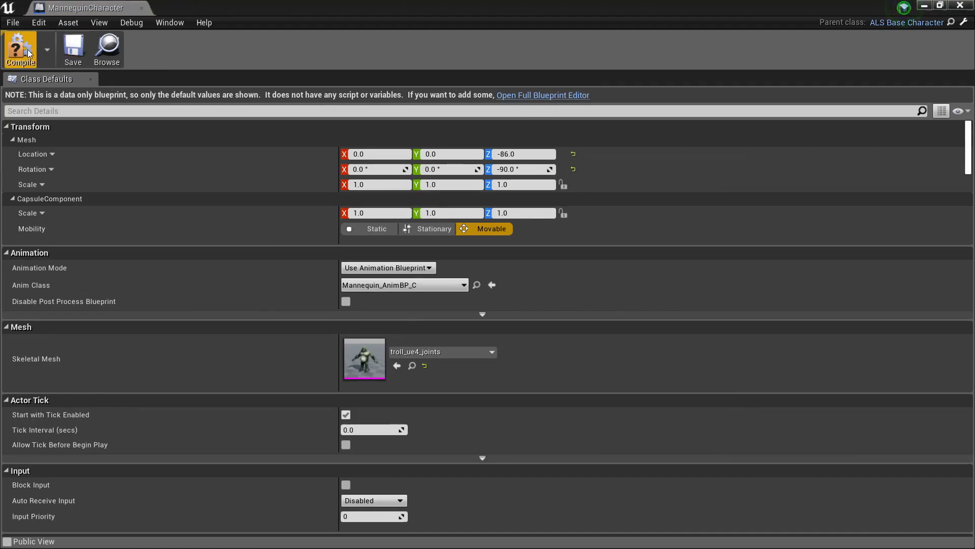
click(141, 8)
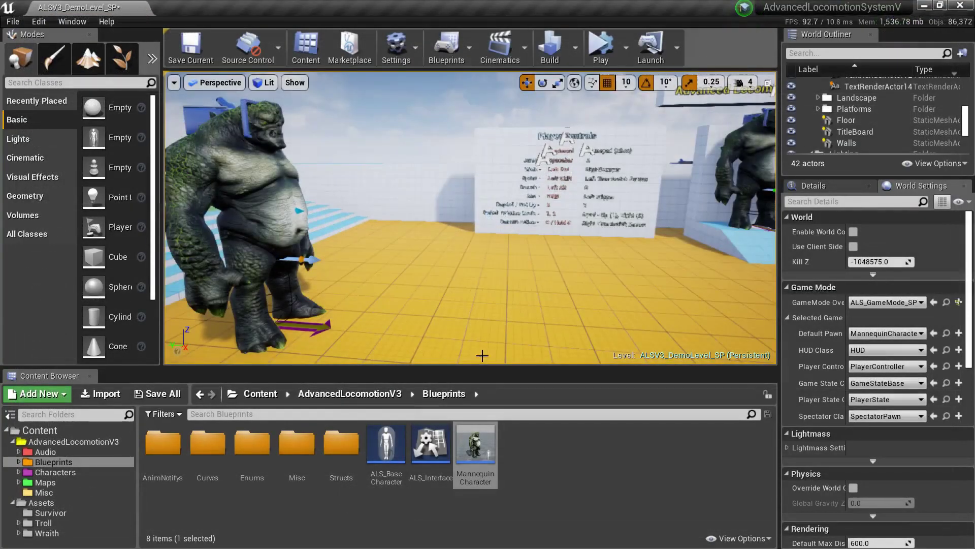
click(625, 45)
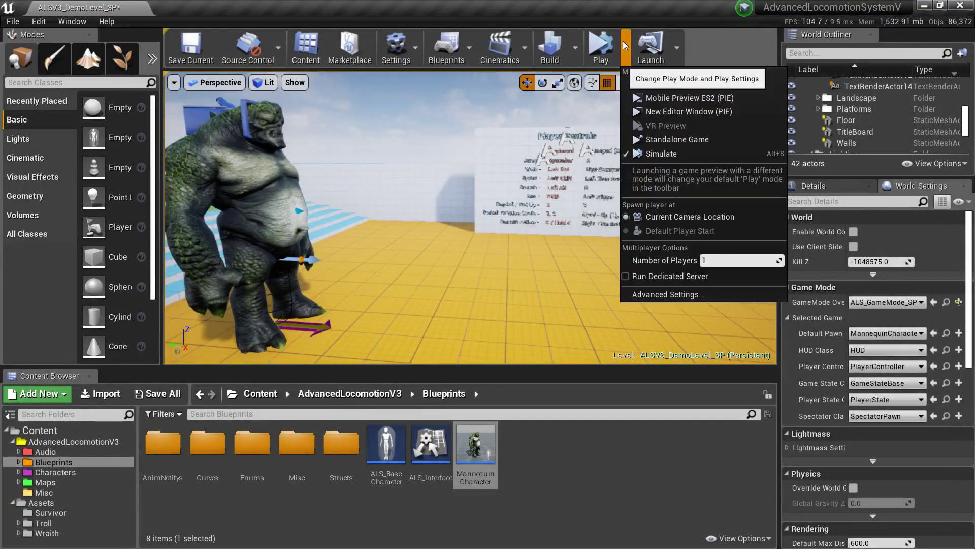
click(651, 87)
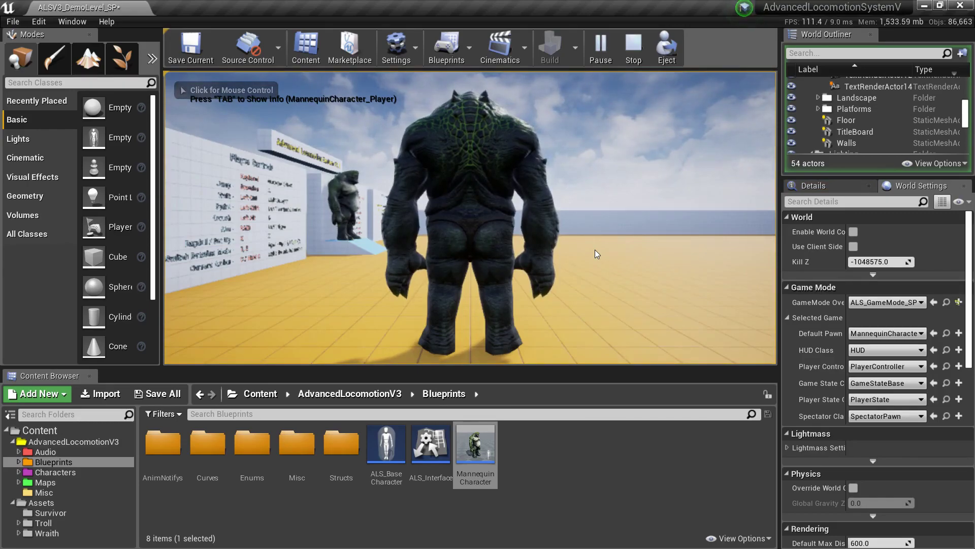
click(596, 249)
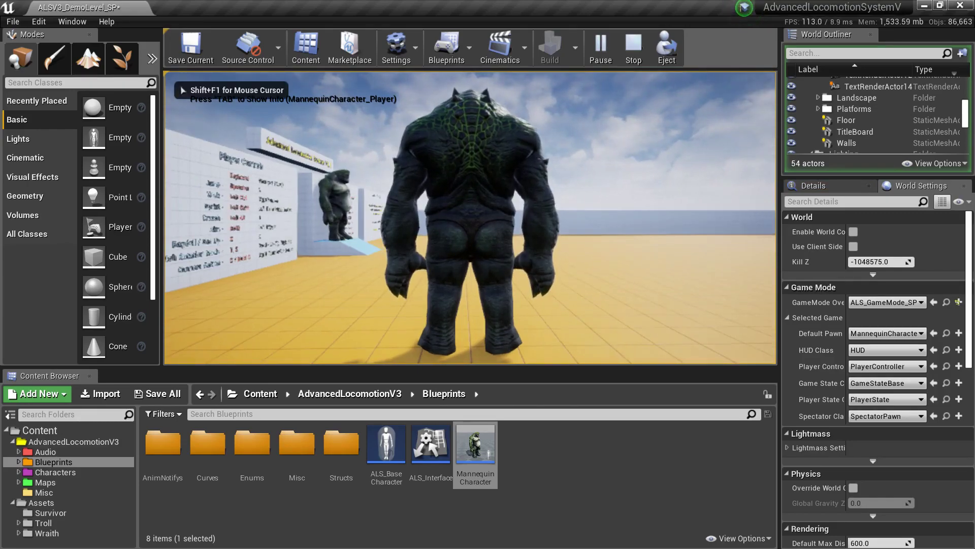
key(d)
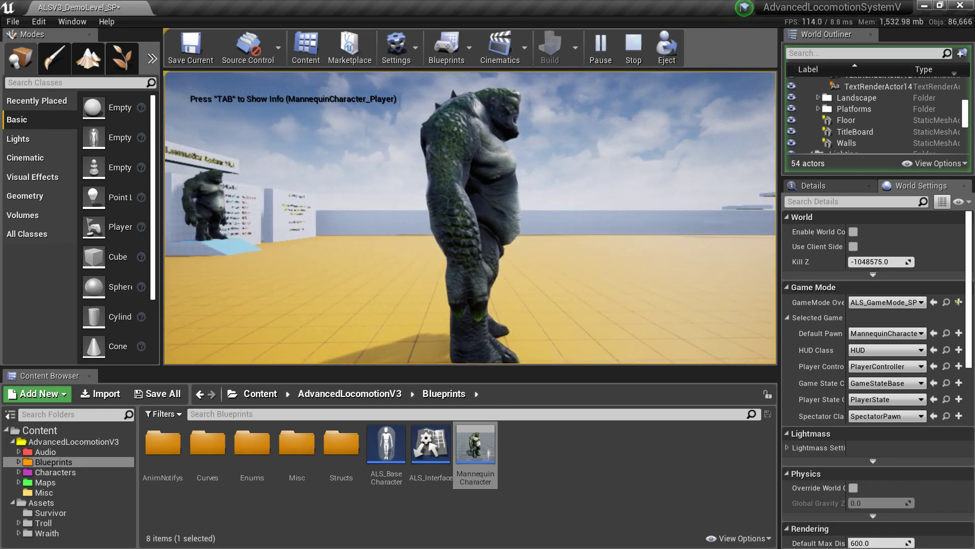
key(Escape)
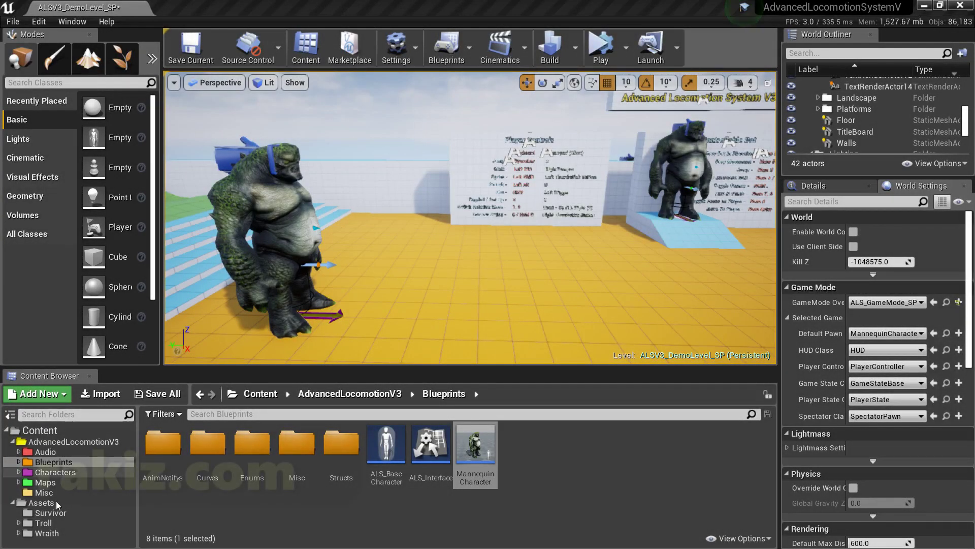
- Open troll_ue4_joints, go to its ALS_Mannequin_Skeleton, and scroll through the bone tree
click(42, 522)
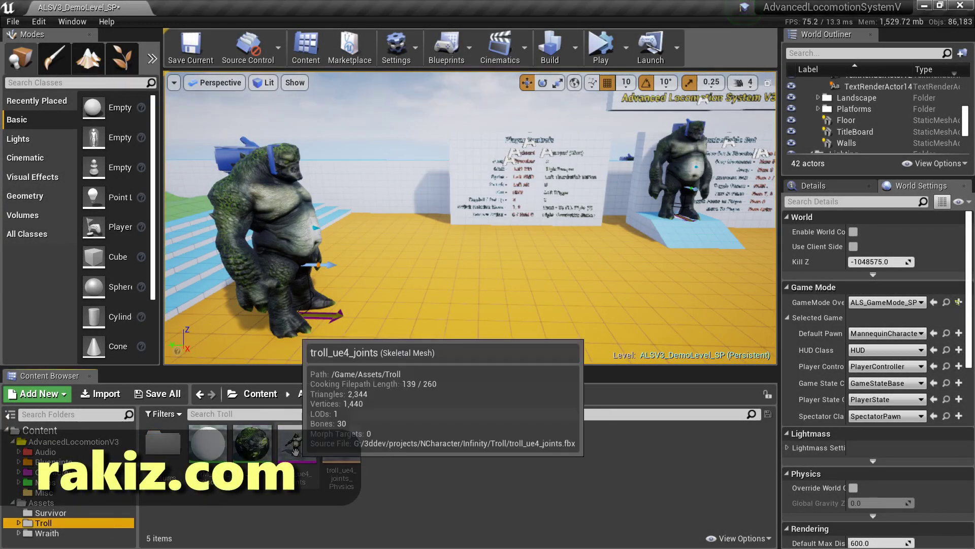
double_click(314, 480)
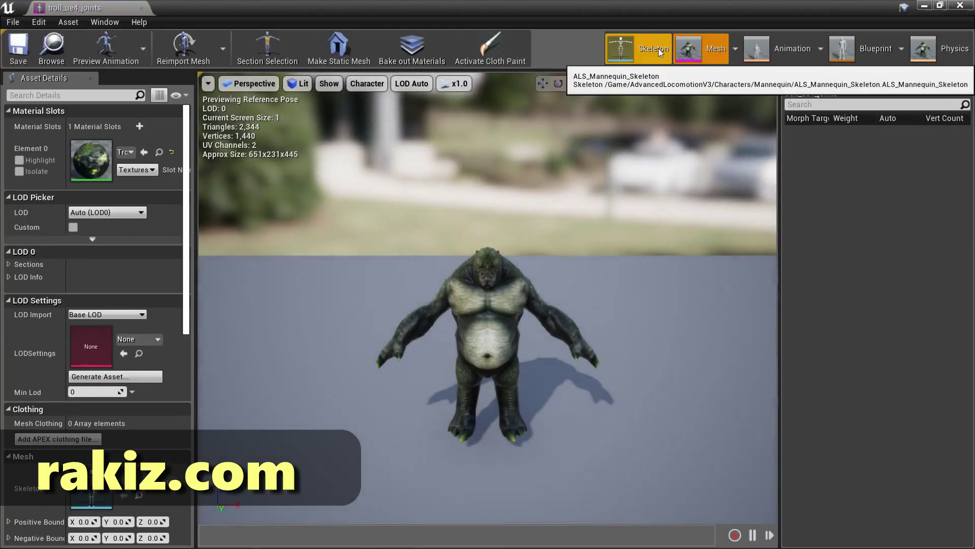
click(659, 48)
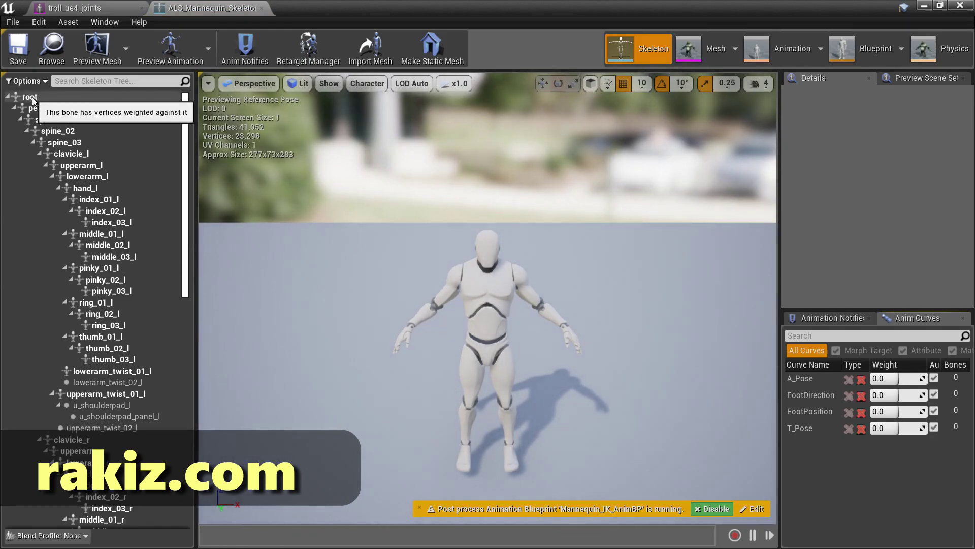
drag(185, 169, 212, 123)
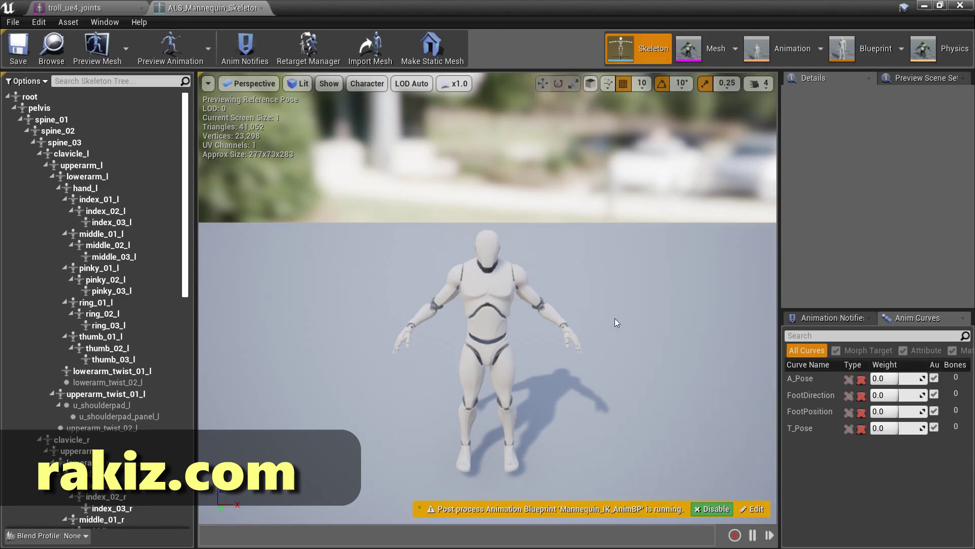
- Set the preview mesh to Survivor_ue_rolls, then troll_ue4_joints, then Survivor_ue_rolls again
click(89, 51)
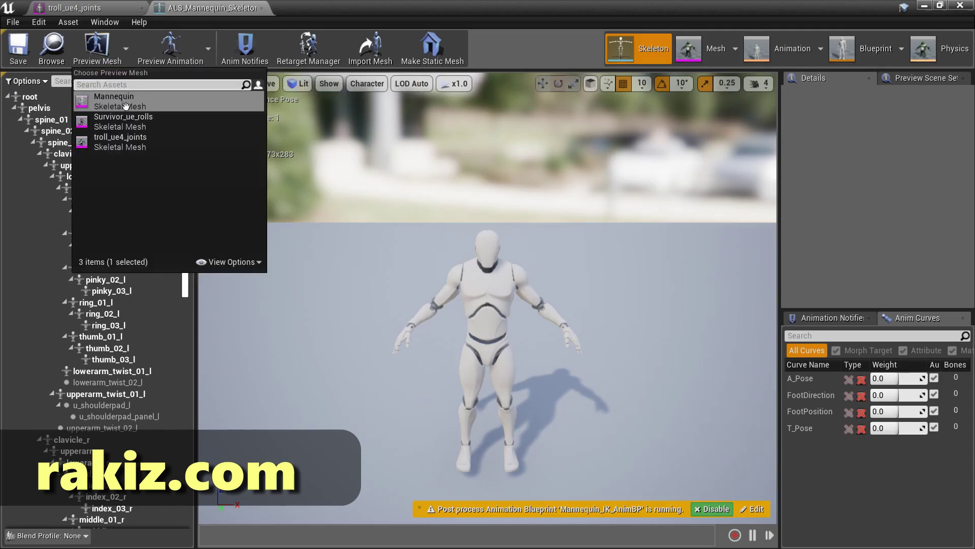
click(117, 124)
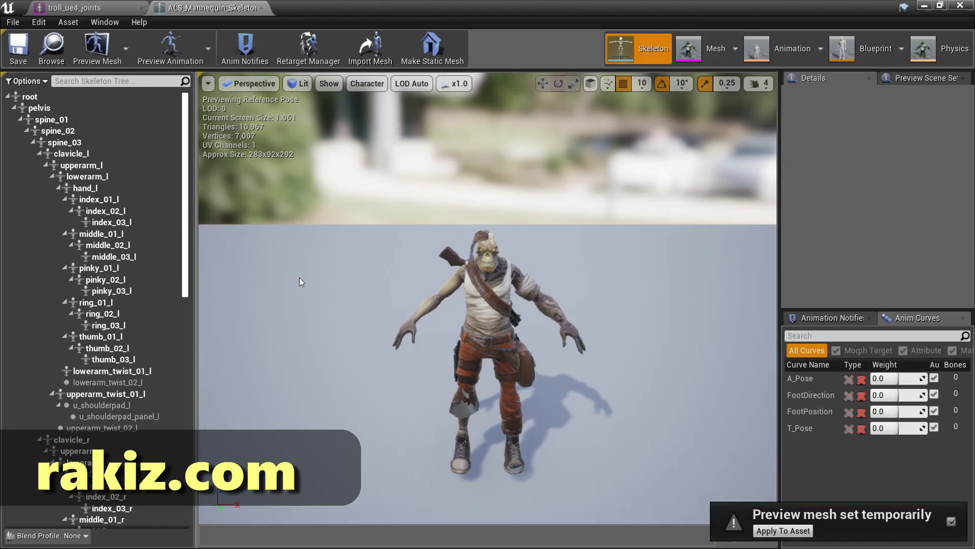
click(97, 46)
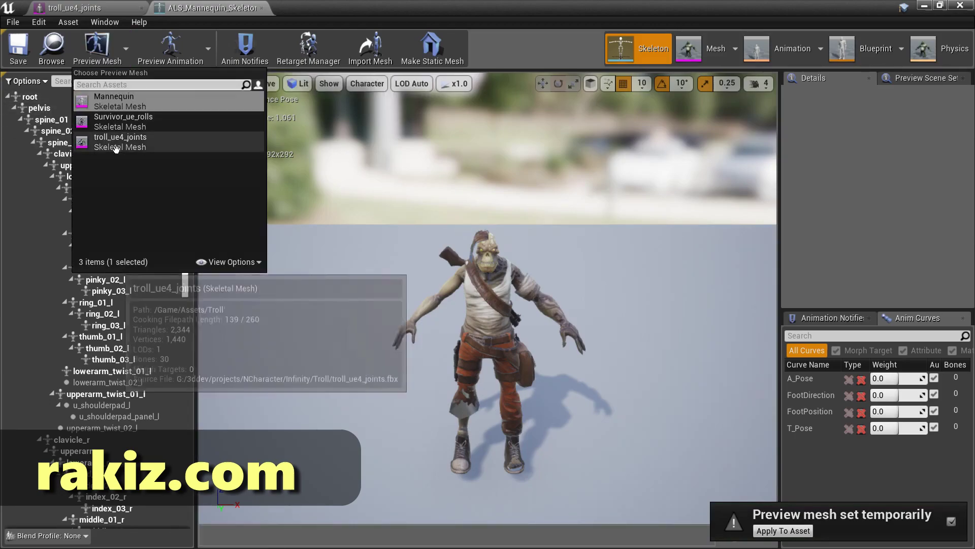
click(97, 138)
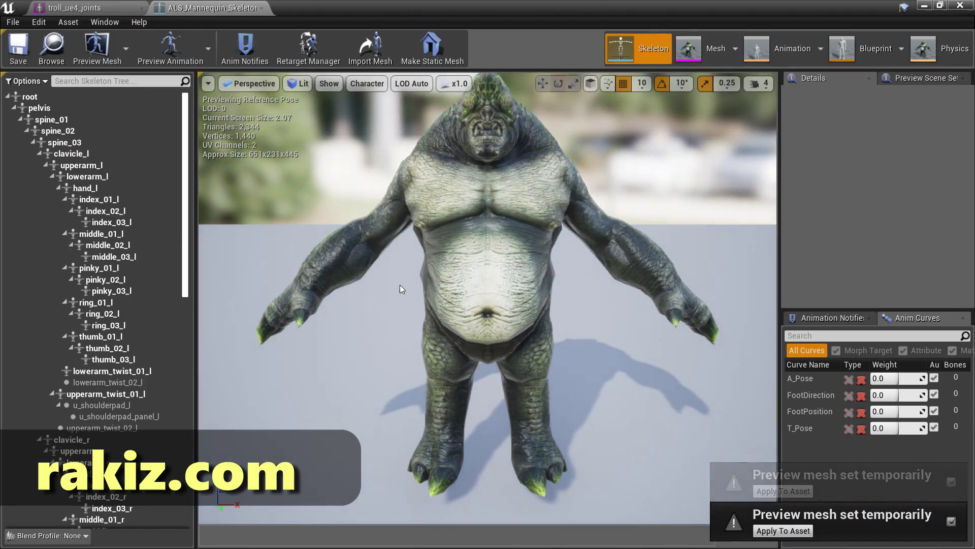
click(108, 53)
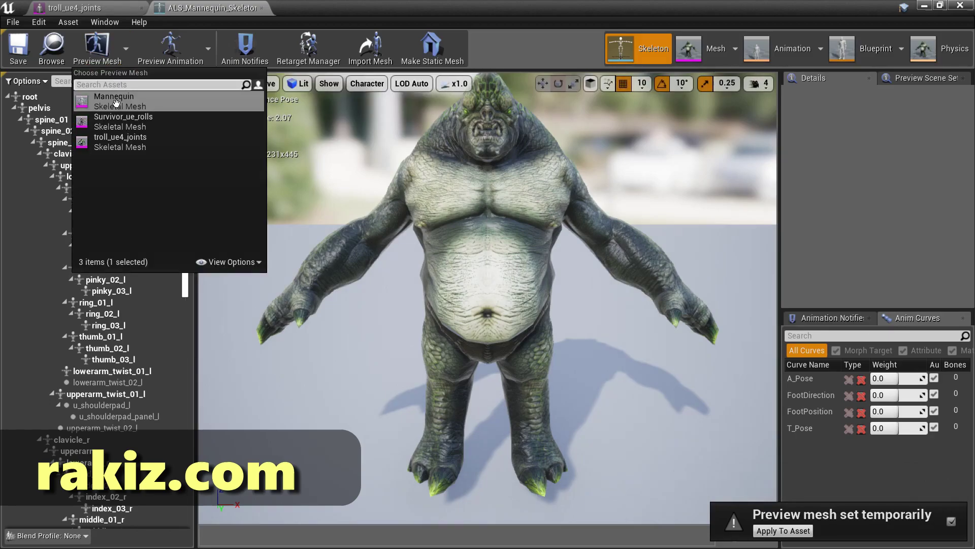
click(117, 122)
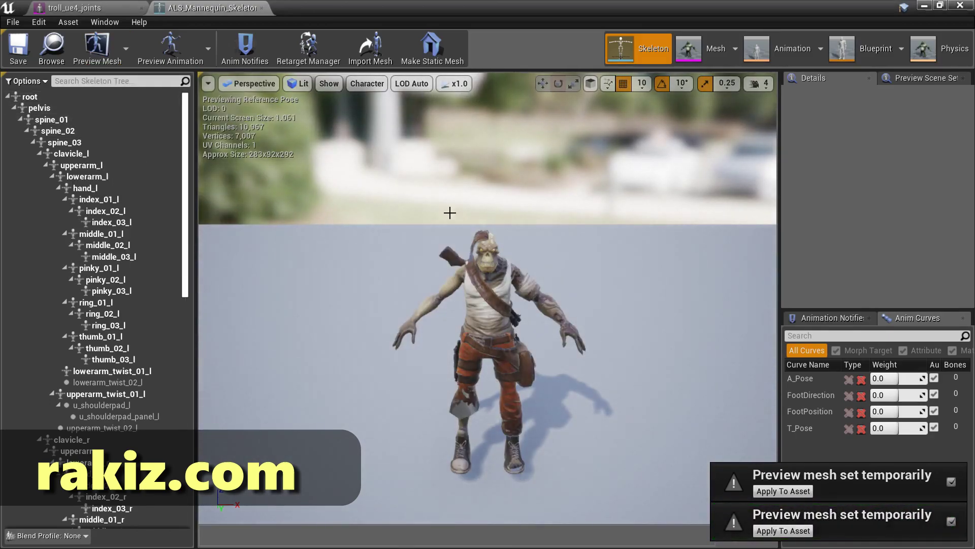